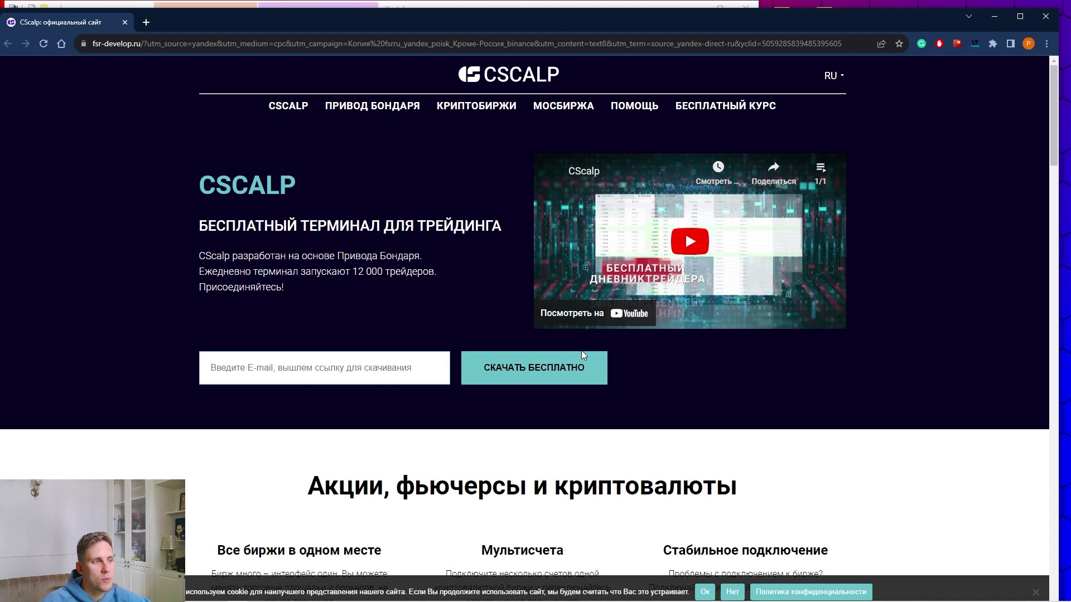
Scroll down the official CScalp homepage to the free terminal e-mail download form
scroll(582, 352, "down", 1)
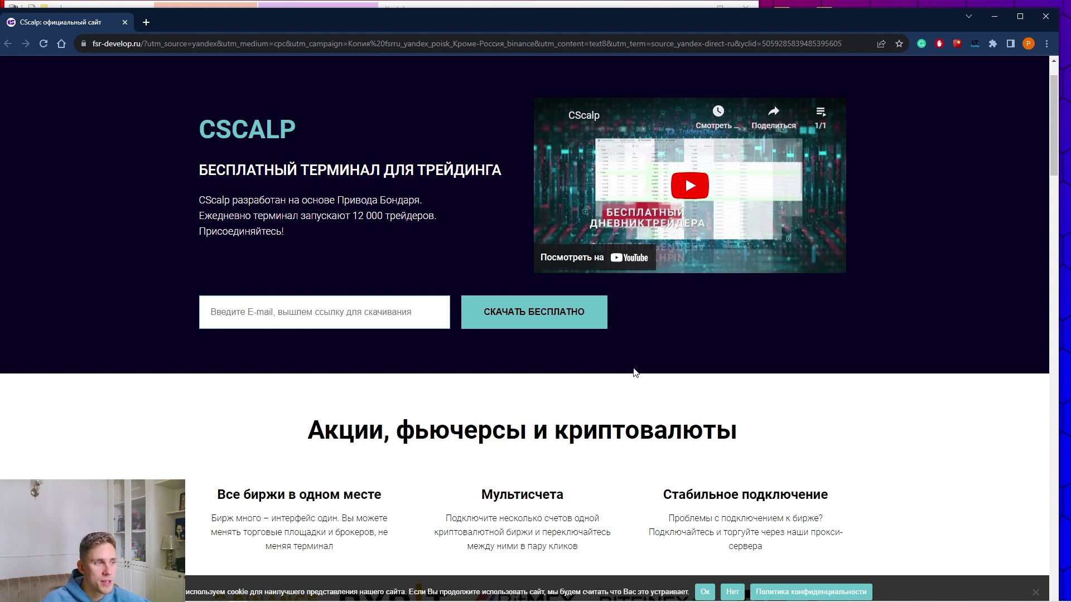
Maximize Chrome and submit the download form with the saved autofill e-mail address
scroll(742, 372, "down", 3)
scroll(741, 373, "up", 4)
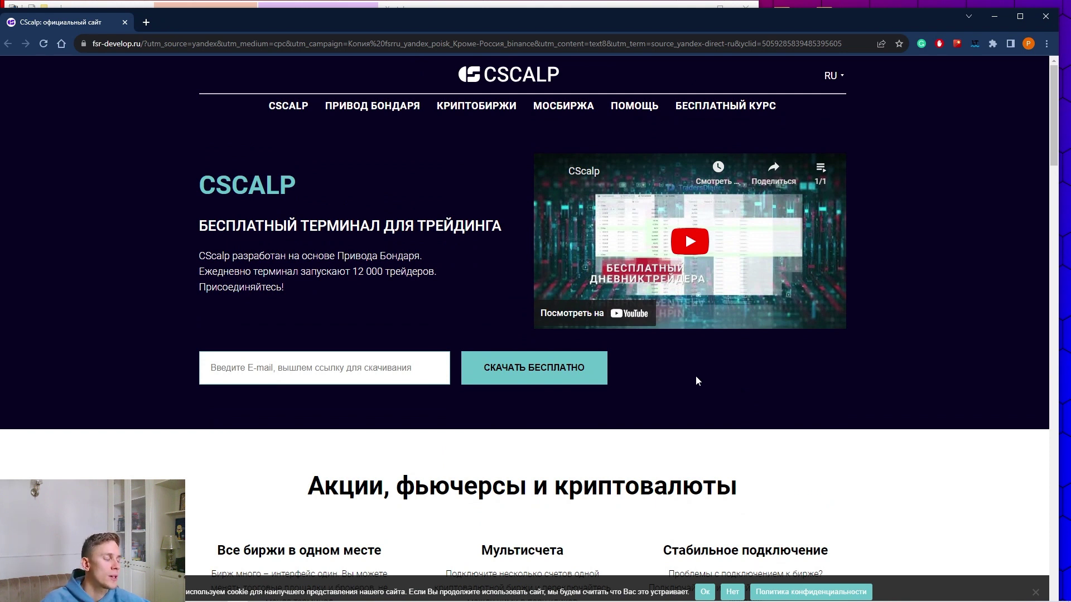
key("super+Up")
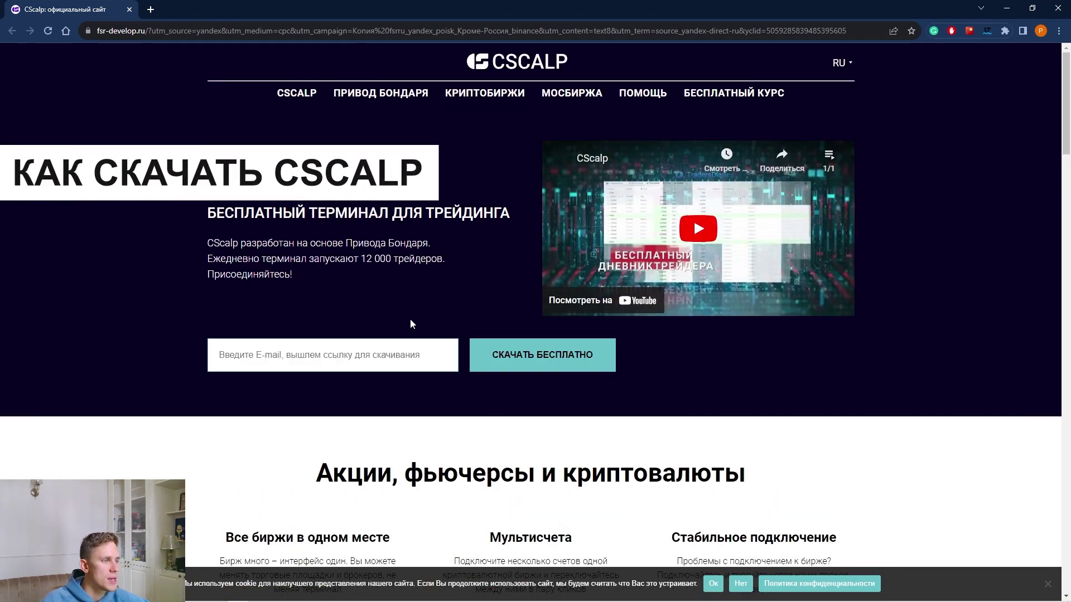
left_click(334, 354)
key("Down")
key("Down")
key("Down")
key("Return")
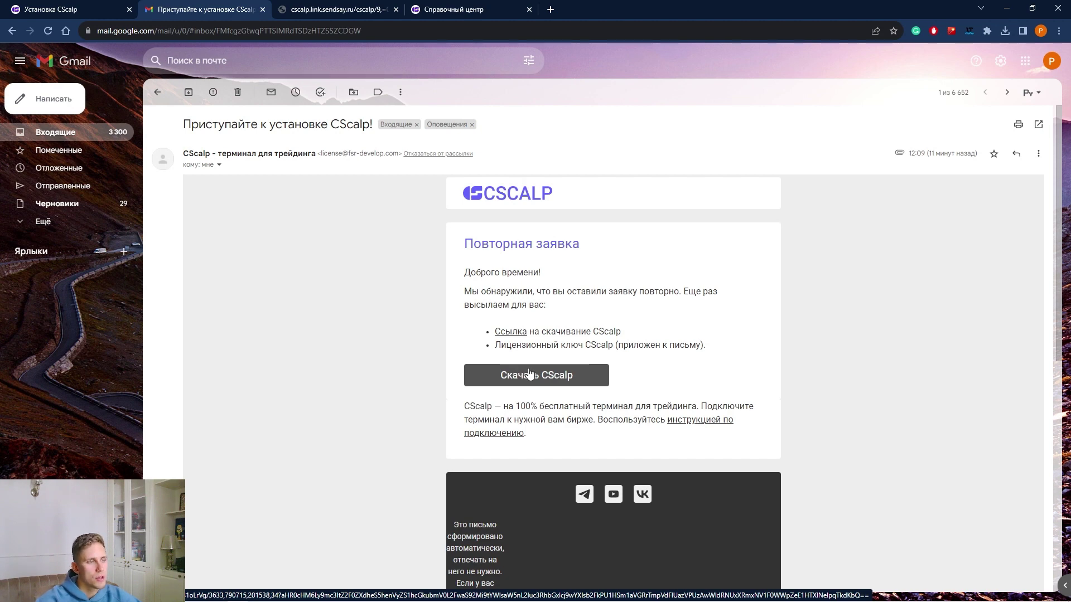
Download the attached license.dat from the e-mail and follow its Скачать CScalp link for the installer
scroll(529, 374, "down", 8)
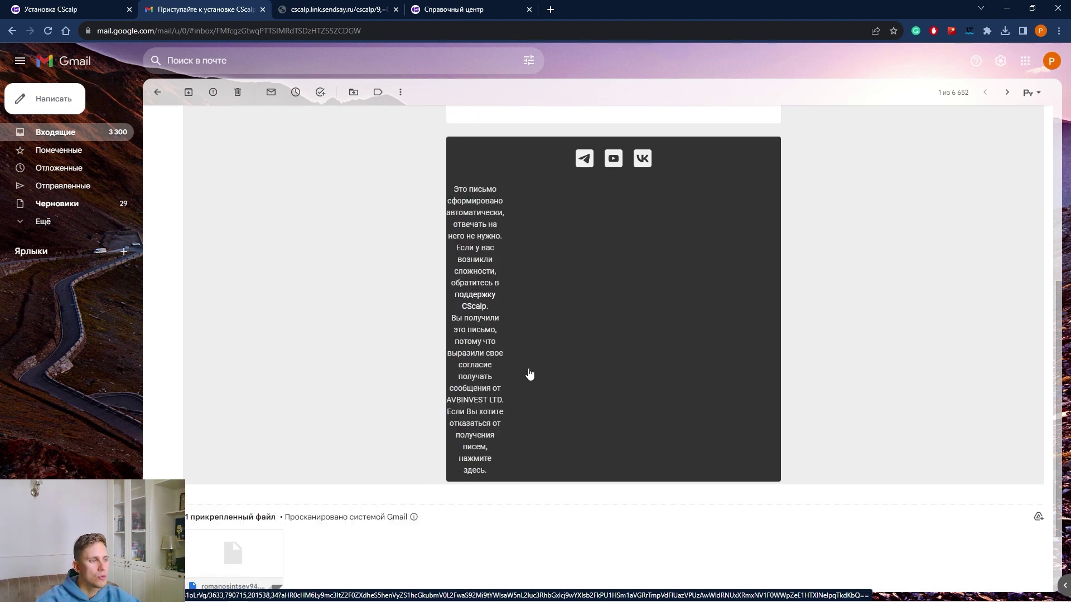
mouse_move(232, 461)
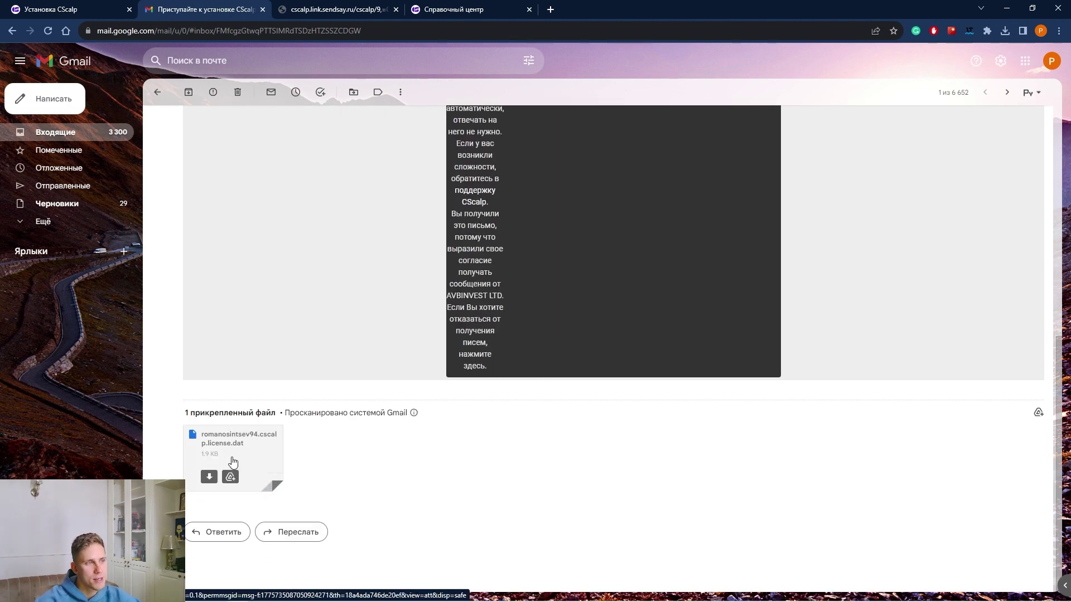
scroll(480, 382, "up", 10)
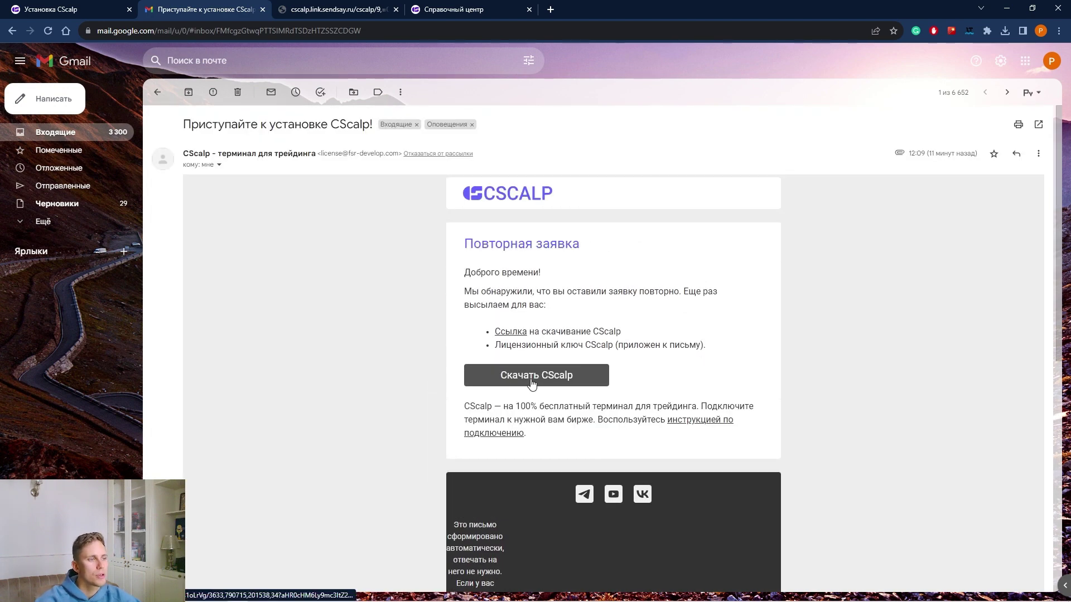
scroll(530, 385, "down", 8)
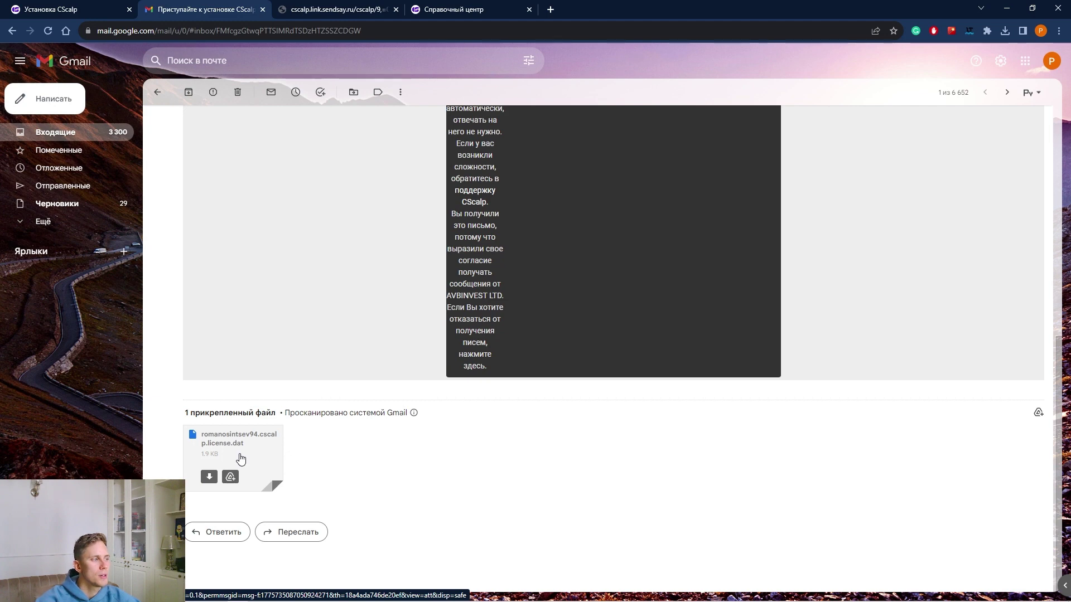
left_click(209, 477)
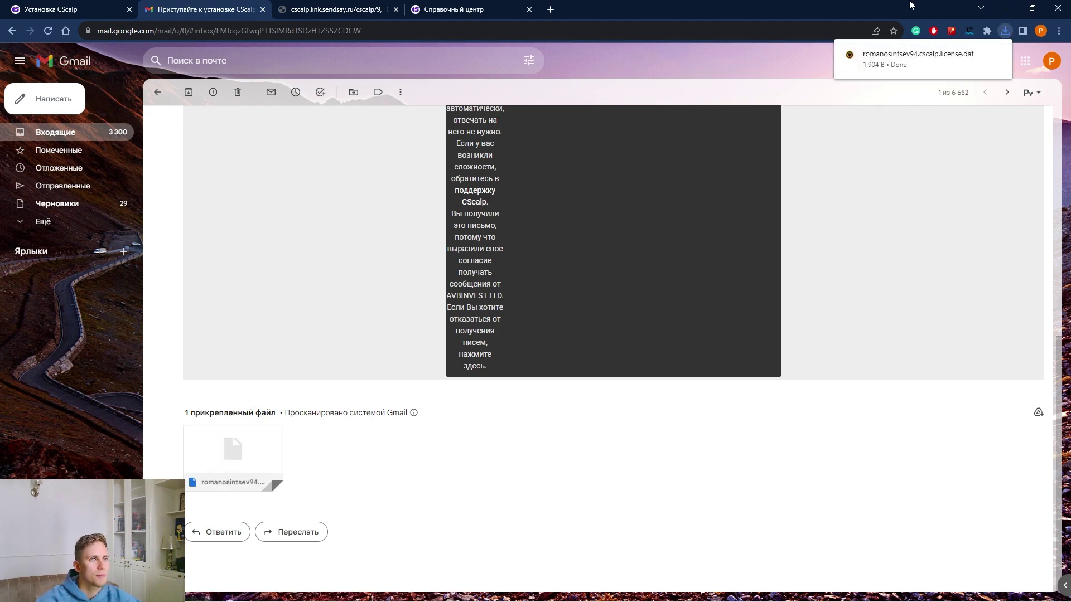
scroll(567, 455, "up", 8)
left_click(564, 378)
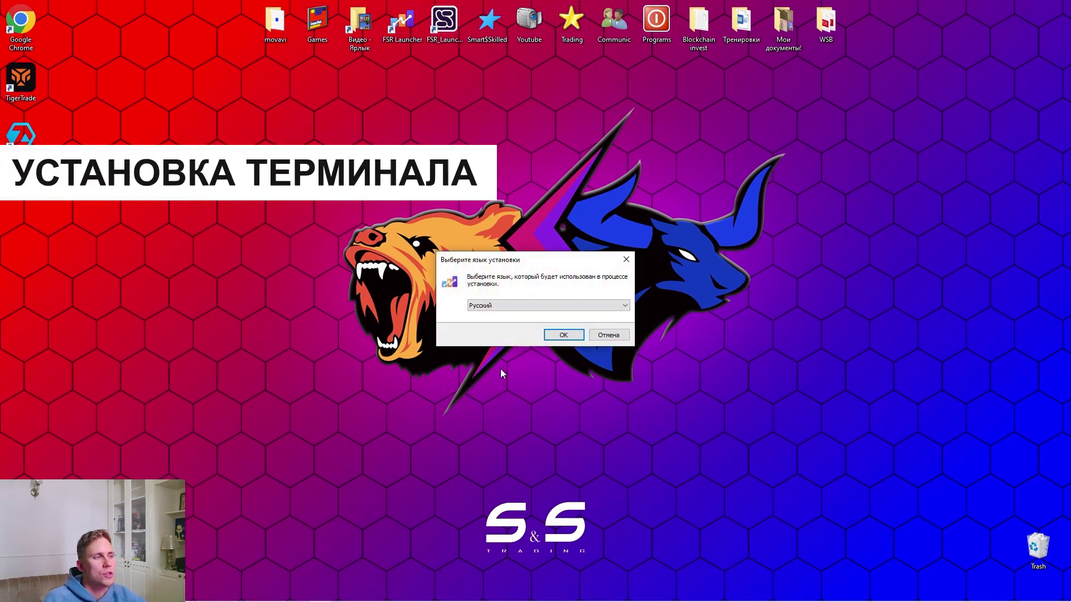
Install FSR Launcher in Russian to C:\Program Files (x86)\FSR Launcher, accepting the licence and dismissing the Visual C++ error
left_click(561, 337)
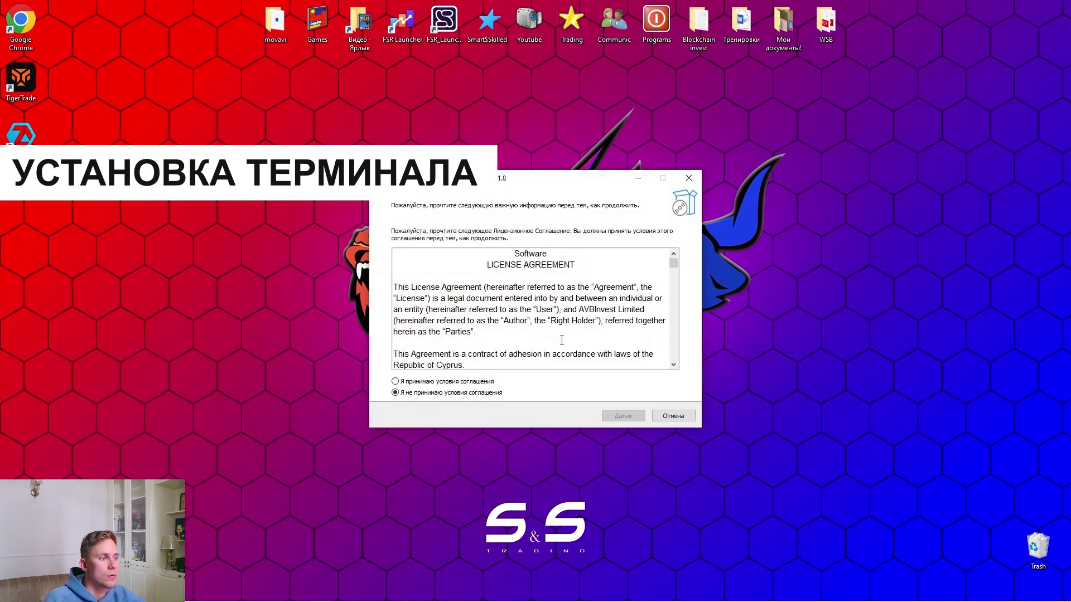
left_click(434, 384)
left_click(623, 416)
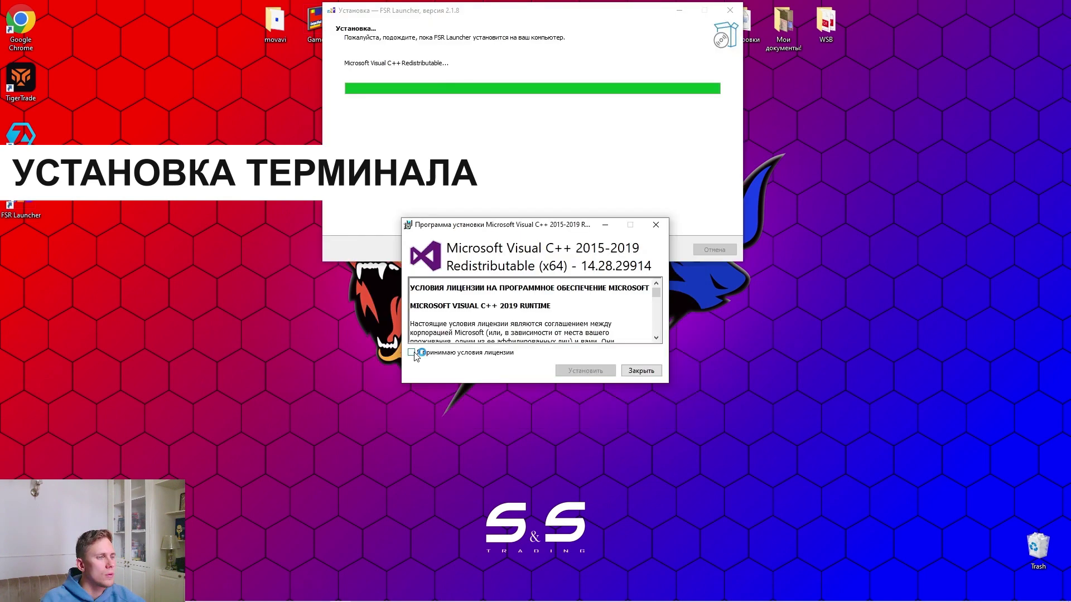
left_click(412, 352)
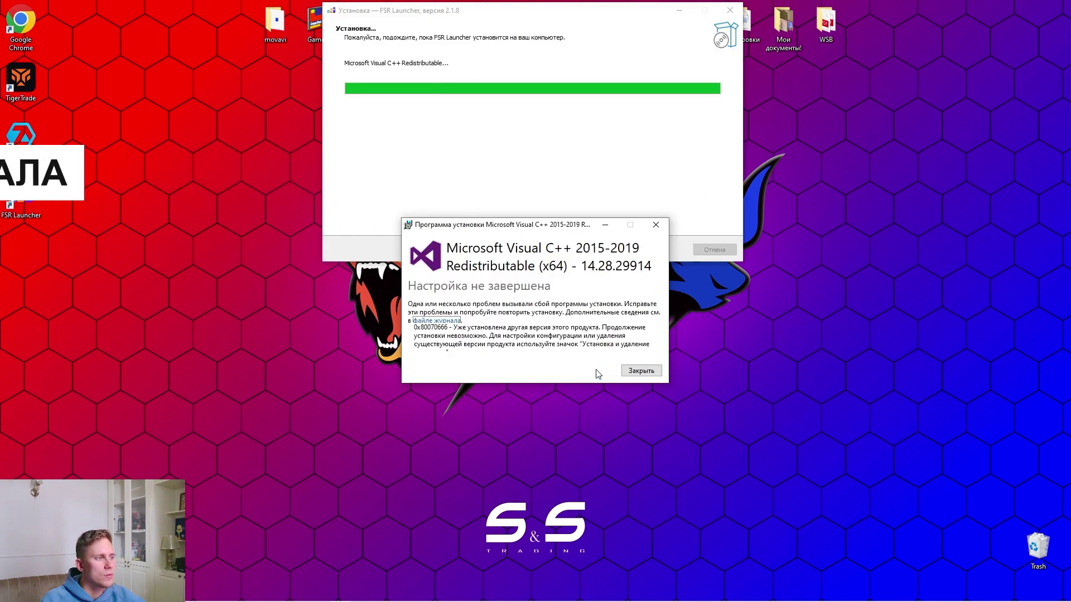
left_click(648, 373)
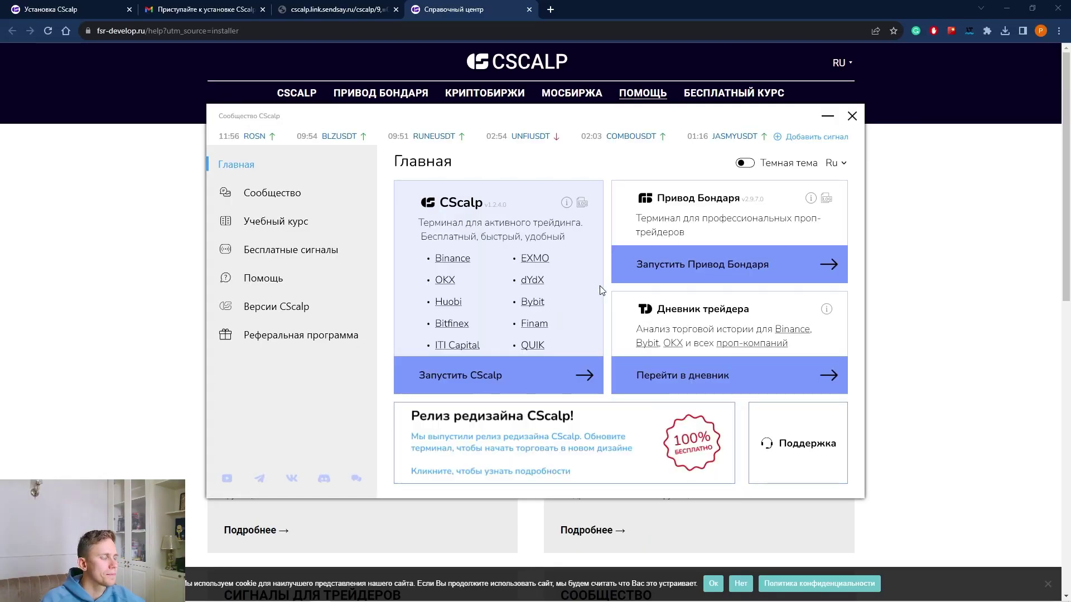
Move the FSR Launcher window aside and start CScalp from its card
left_click_drag(628, 142, 470, 107)
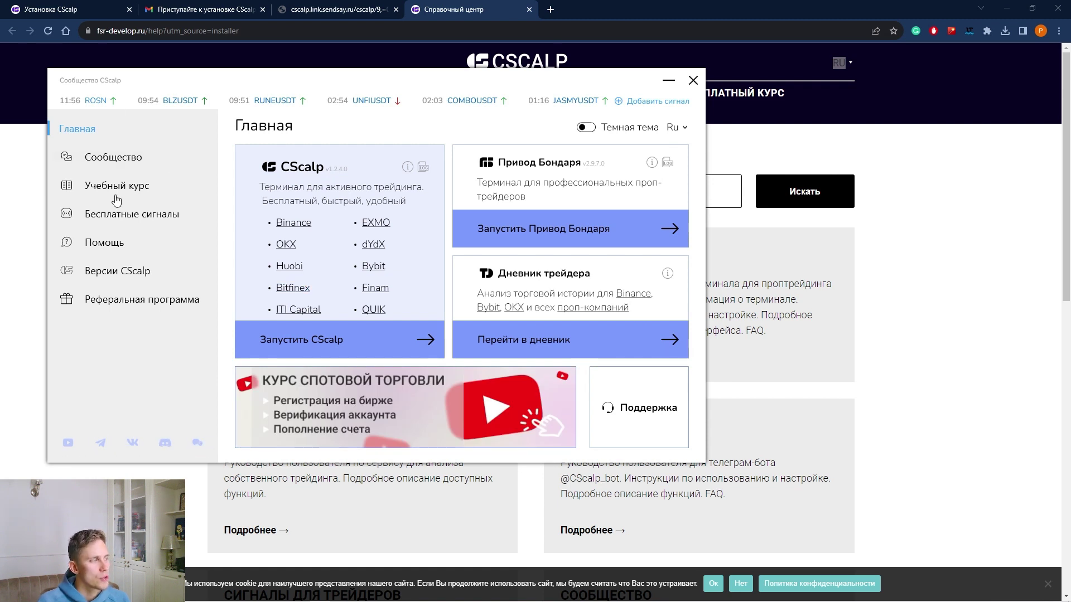
left_click(375, 343)
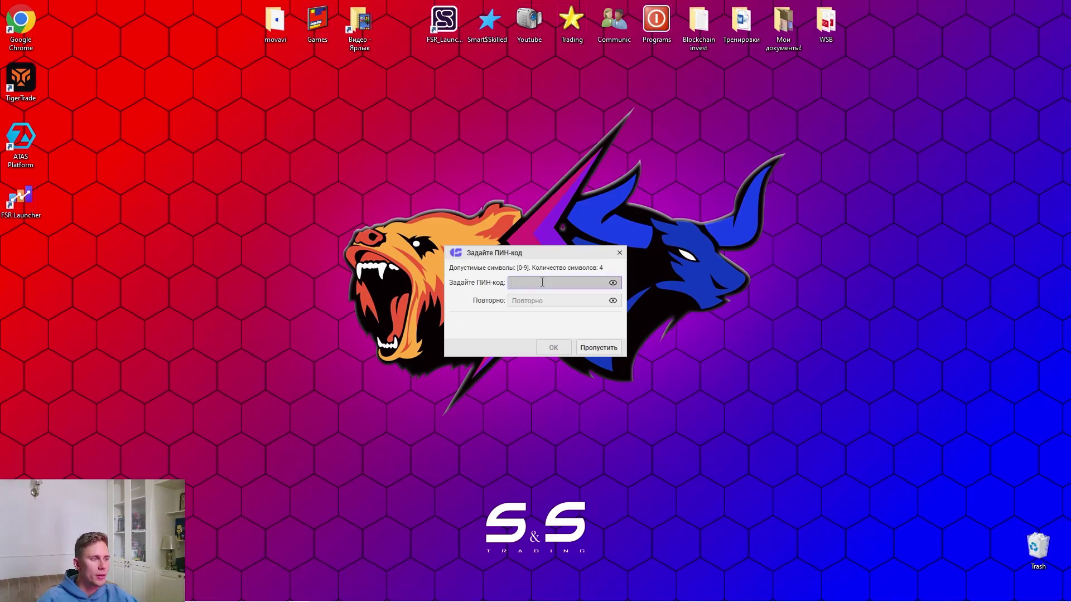
Enter the four-digit PIN code in both fields and confirm it
type("0000")
left_click(530, 301)
type("0000")
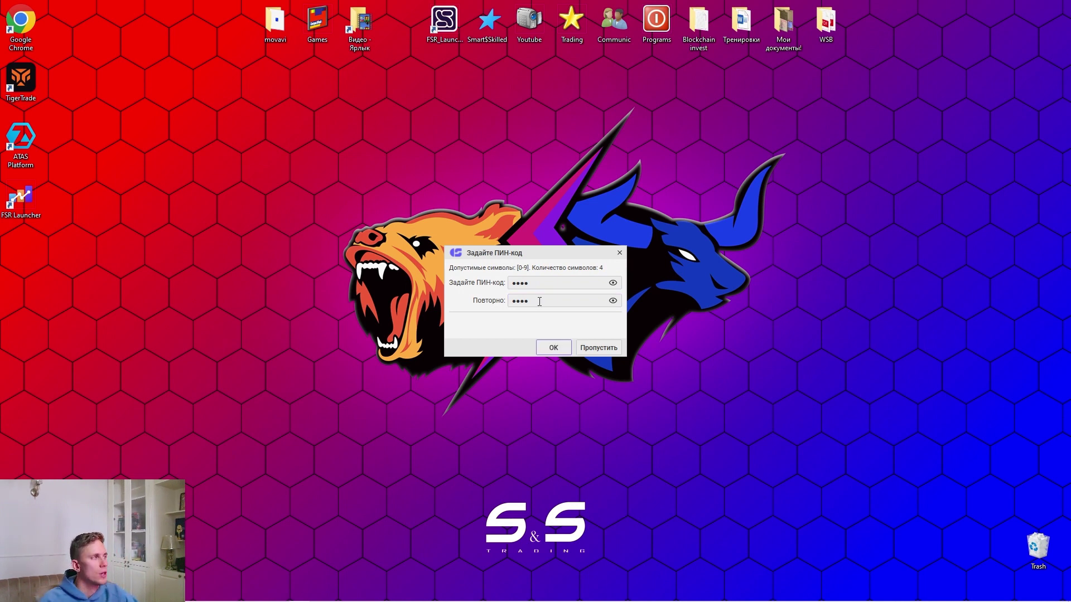
left_click(554, 347)
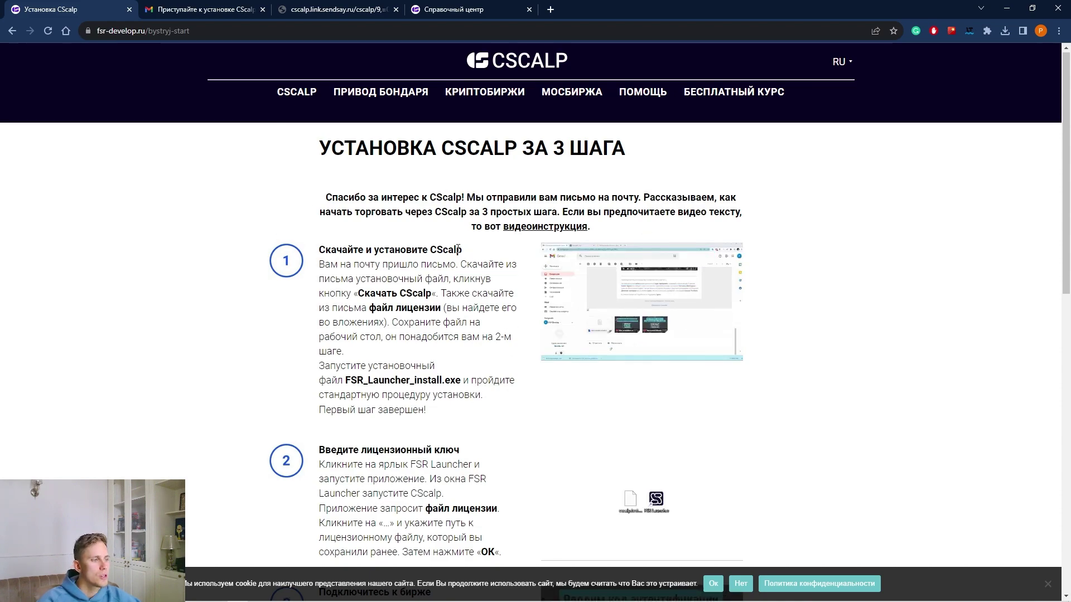
Scroll through the 'Установка CScalp за 3 шага' quick-start guide in Chrome
scroll(459, 250, "down", 12)
scroll(533, 259, "up", 5)
scroll(533, 260, "up", 10)
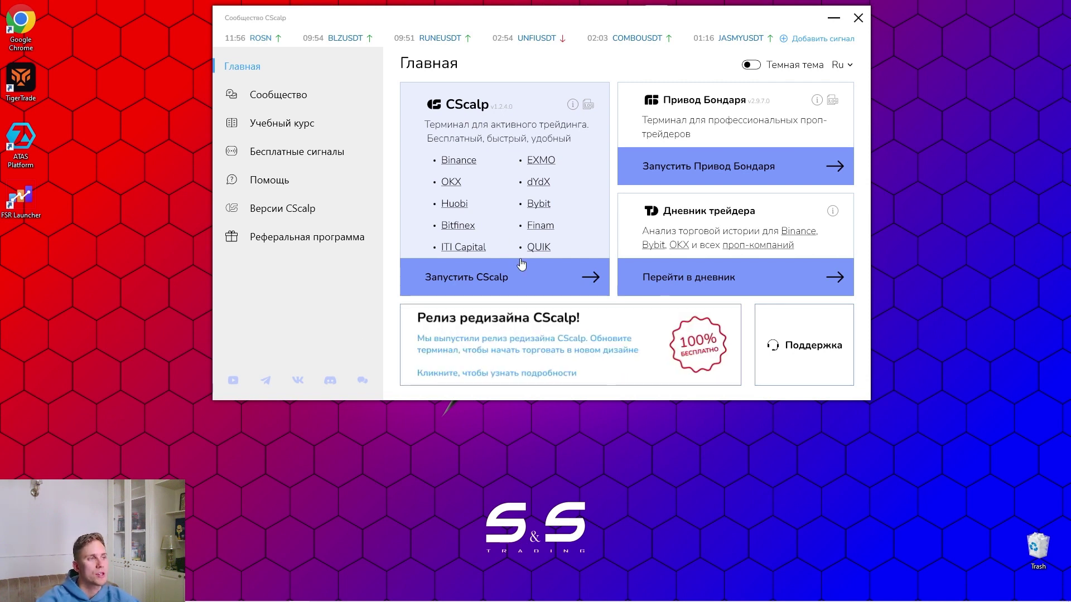
Start the CScalp terminal with Запустить CScalp in FSR Launcher
left_click(525, 284)
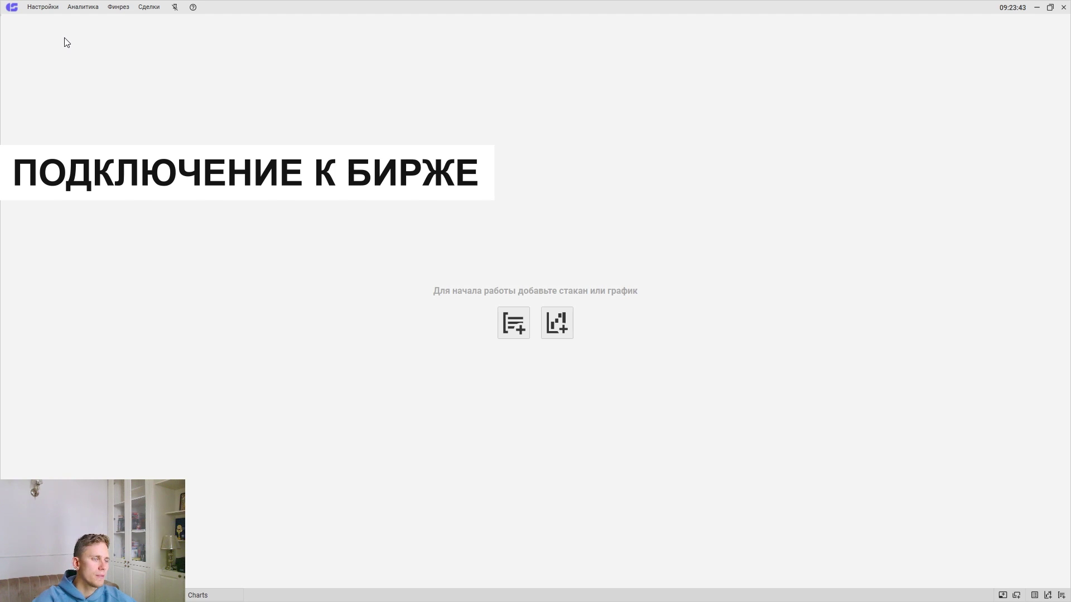
Open Настройки at the Подключения section and scroll through the exchange connection list
left_click(43, 7)
left_click(47, 20)
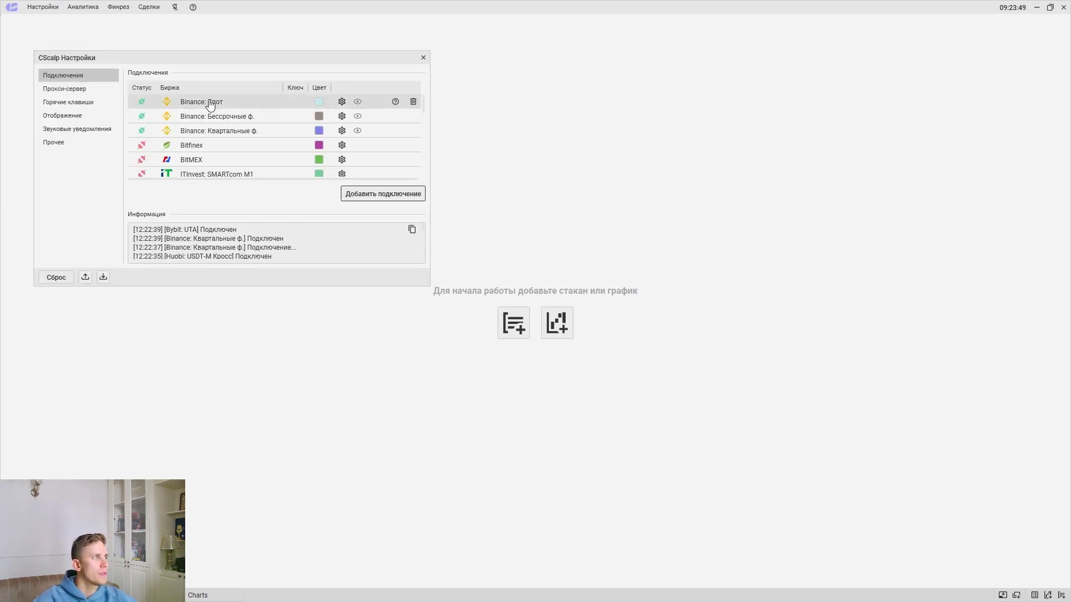
scroll(234, 151, "down", 5)
scroll(247, 137, "up", 5)
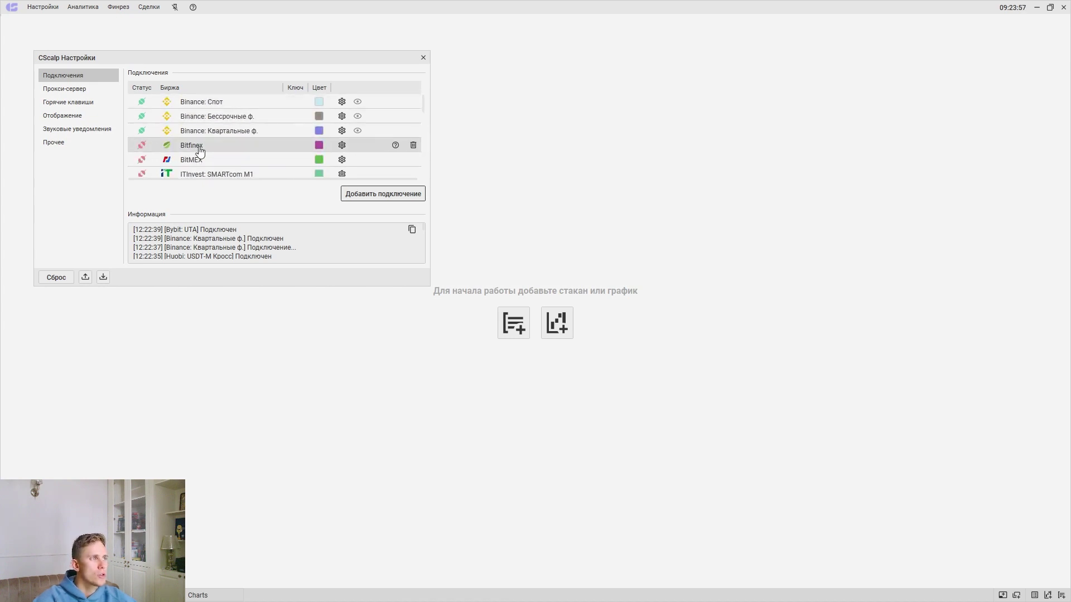
scroll(258, 158, "down", 10)
scroll(259, 156, "up", 5)
scroll(199, 107, "up", 3)
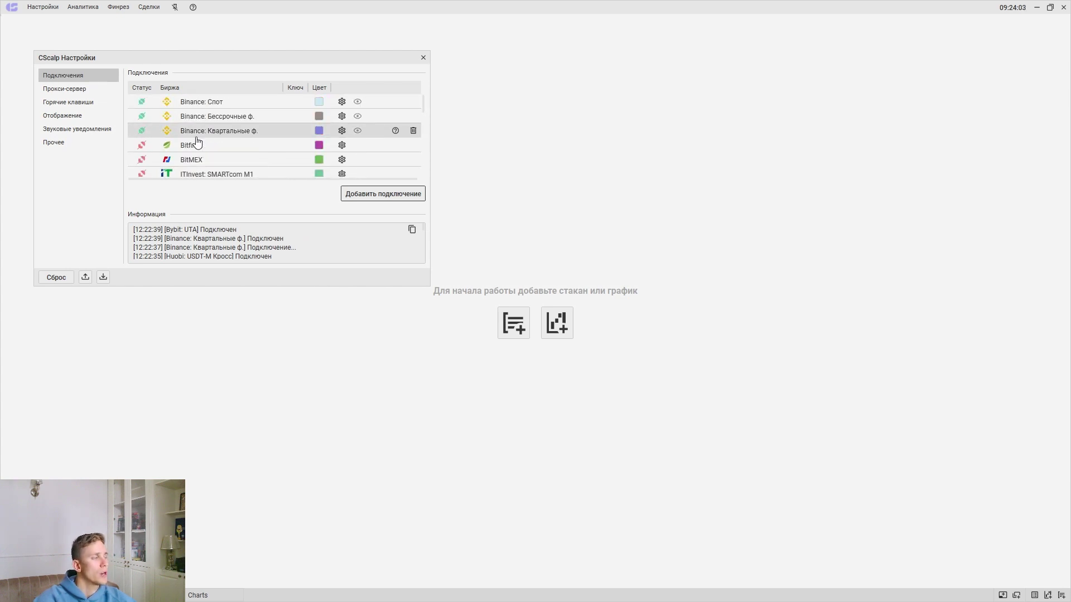
scroll(194, 125, "down", 10)
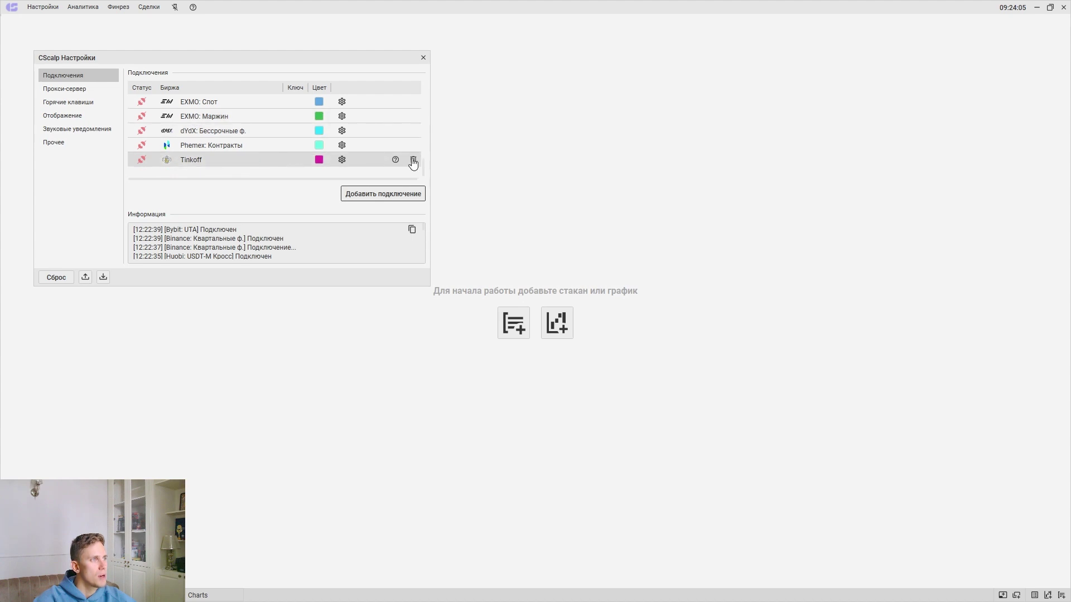
Delete the Tinkoff, Phemex, dYdX, EXMO, OKX and Bybit Бессрочные ф. connections
left_click(416, 162)
left_click(411, 161)
left_click(411, 161)
left_click(411, 161)
left_click(411, 162)
left_click(411, 161)
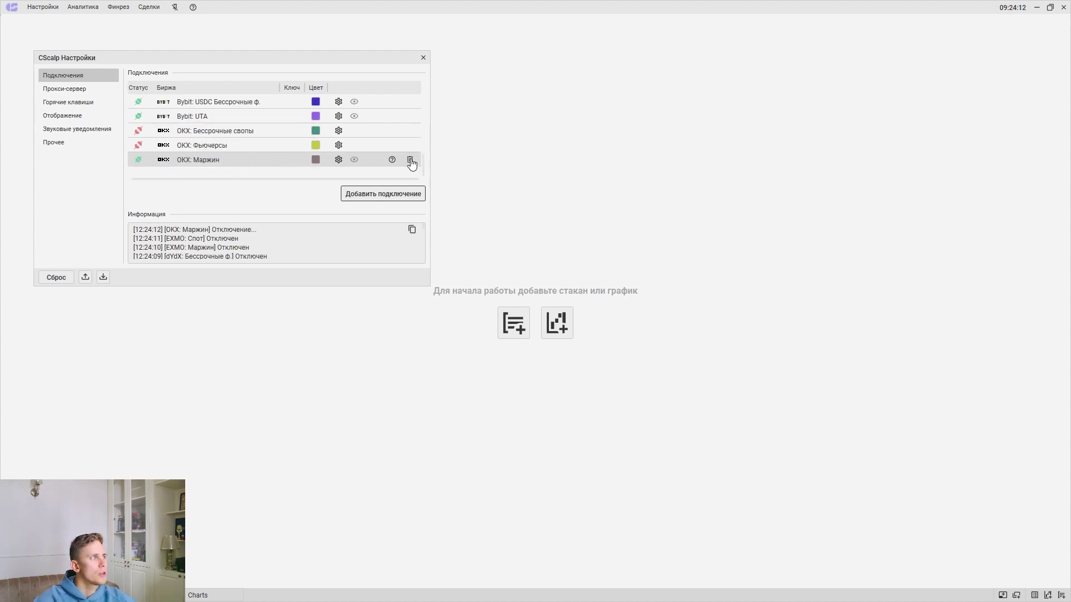
left_click(411, 161)
left_click(411, 161)
left_click(411, 161)
left_click(411, 162)
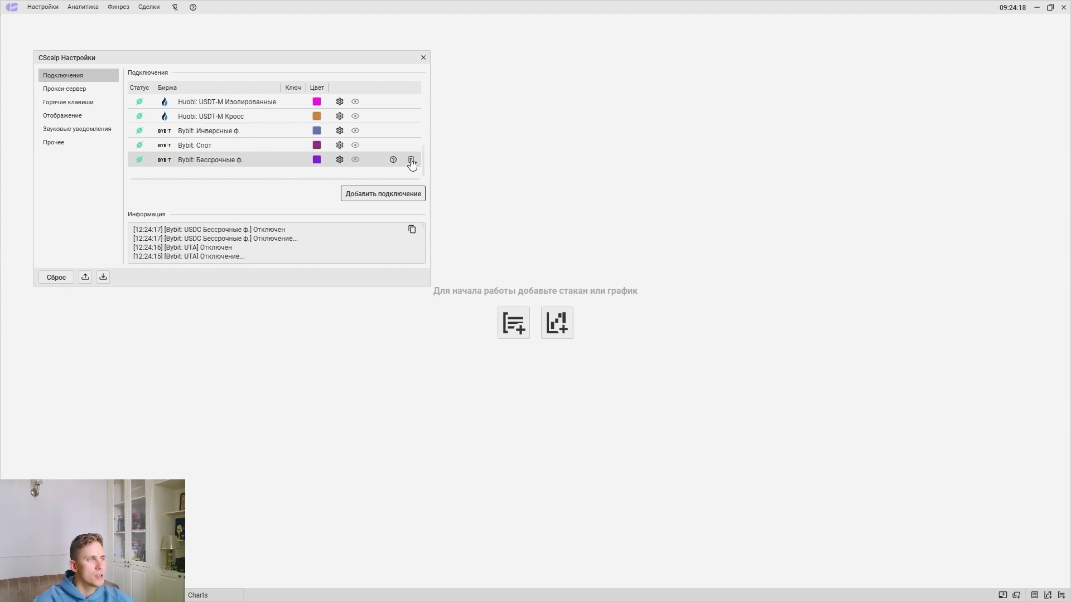
left_click(411, 161)
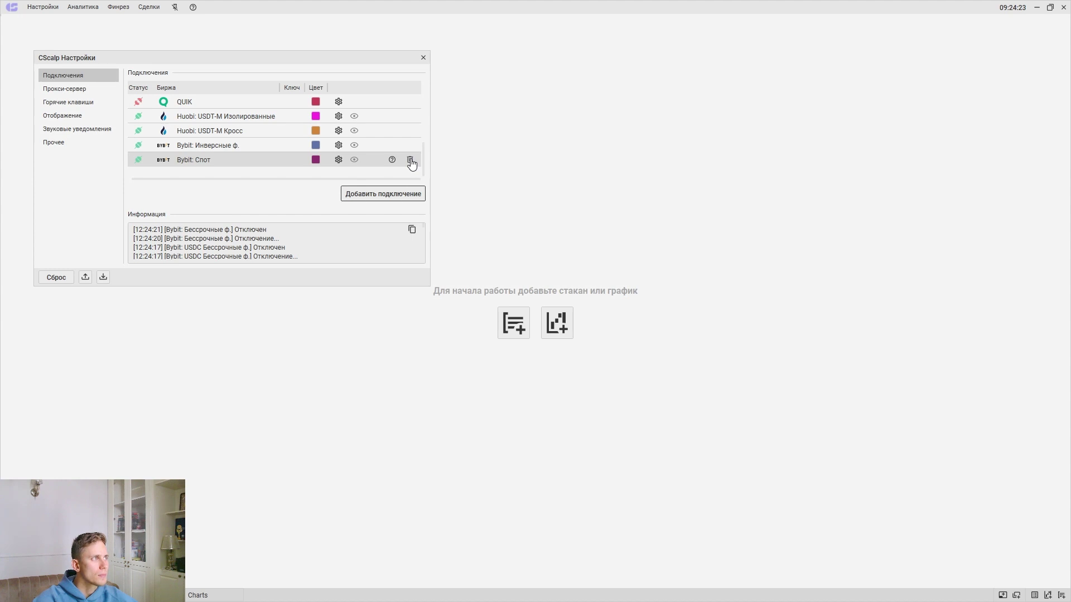
Delete the remaining old connections, including Bitfinex and Binance: Квартальные ф., then minimize CScalp
left_click(411, 161)
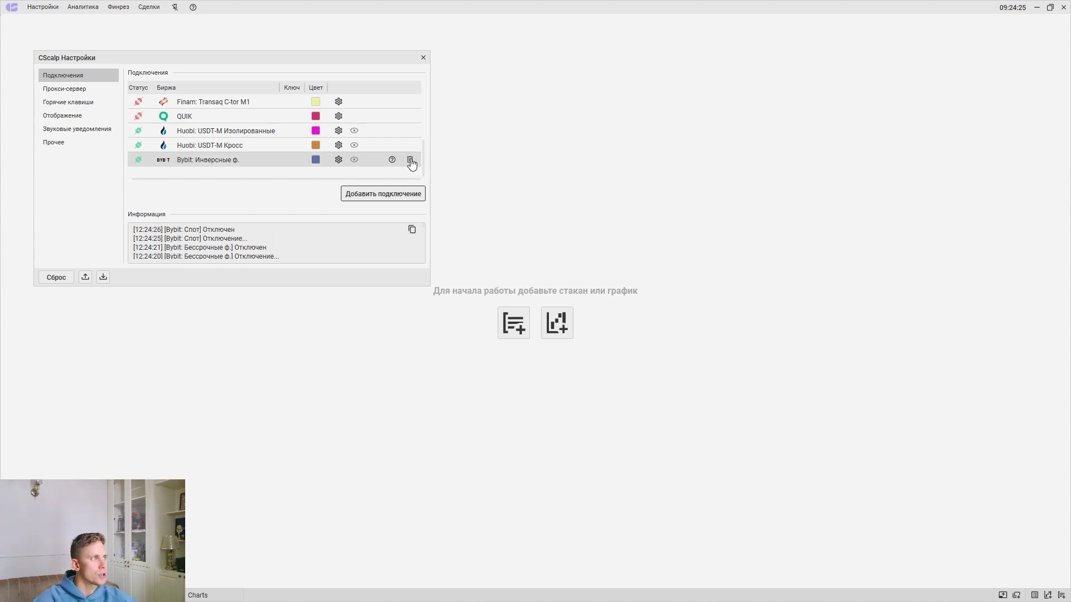
left_click(410, 160)
left_click(411, 160)
left_click(411, 161)
left_click(410, 161)
left_click(410, 159)
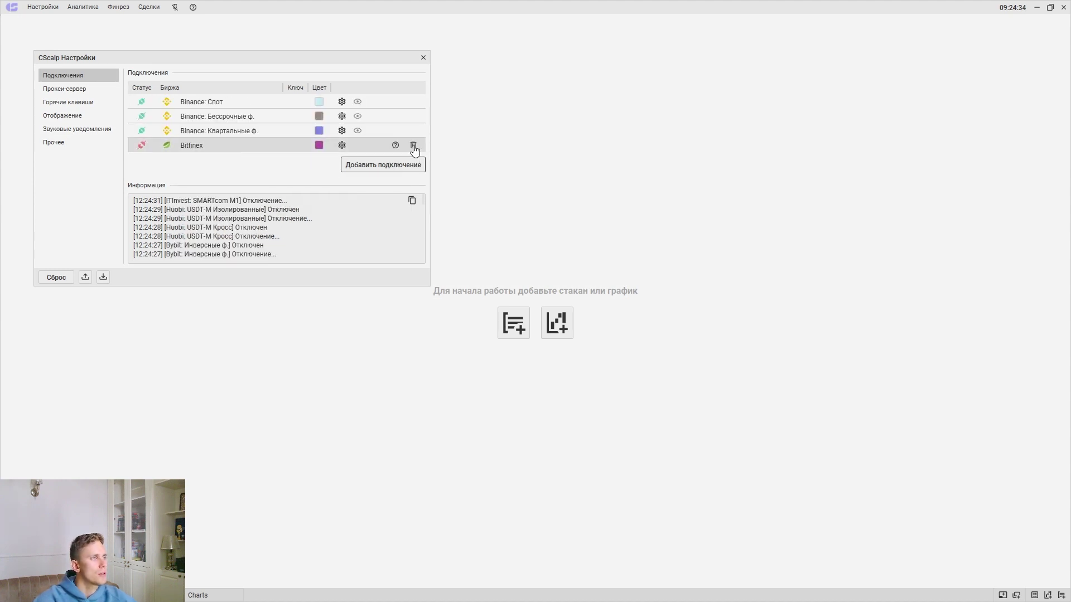
left_click(413, 146)
left_click(413, 132)
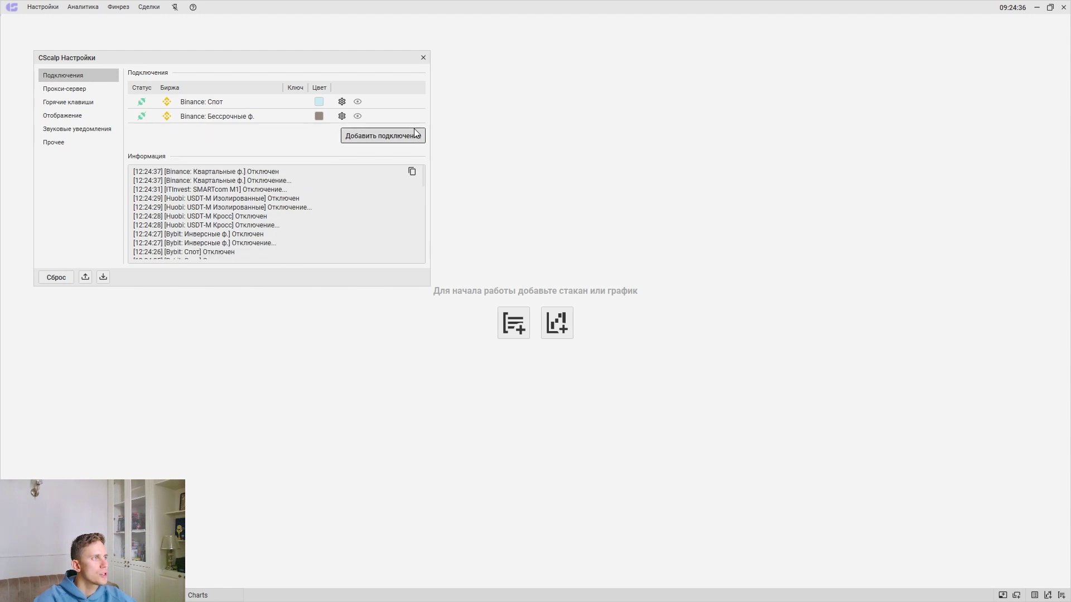
mouse_move(282, 121)
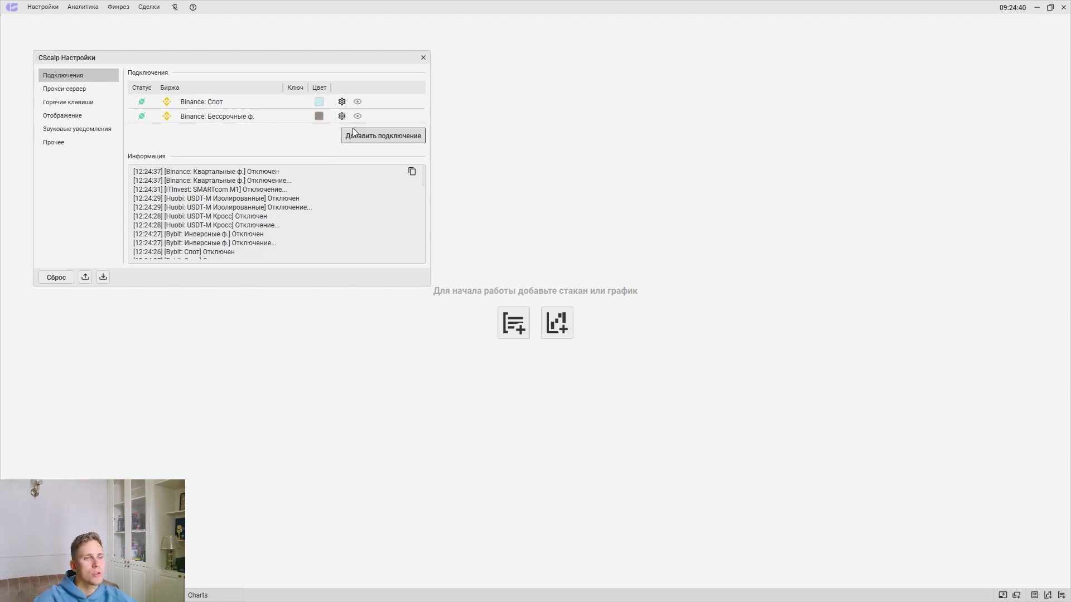
mouse_move(187, 107)
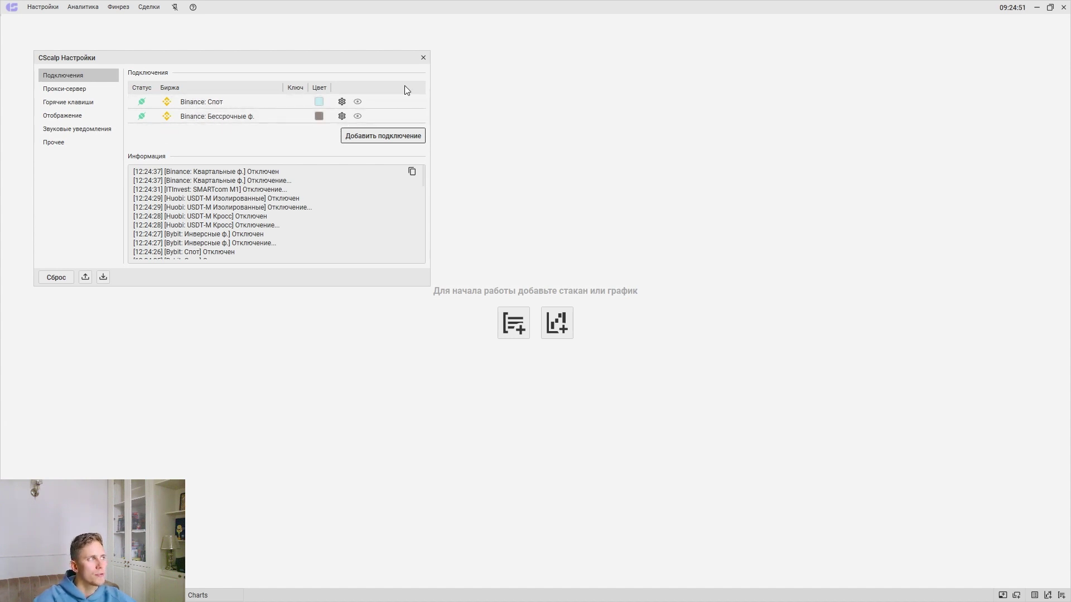
left_click(1037, 8)
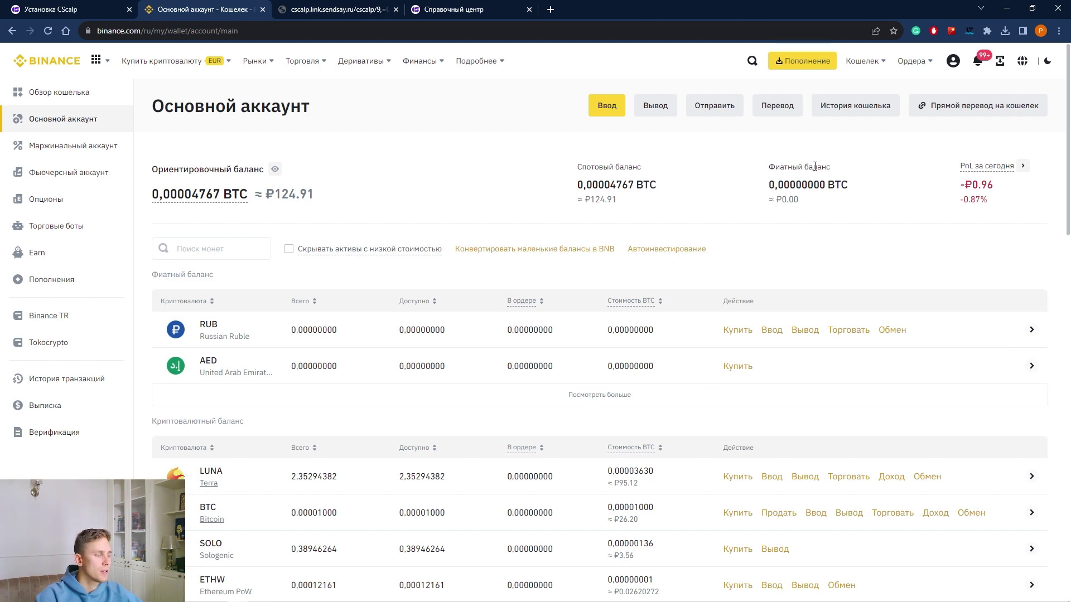
View the Fiat and Spot wallet balance, then go to Управление API from the account menu
mouse_move(862, 61)
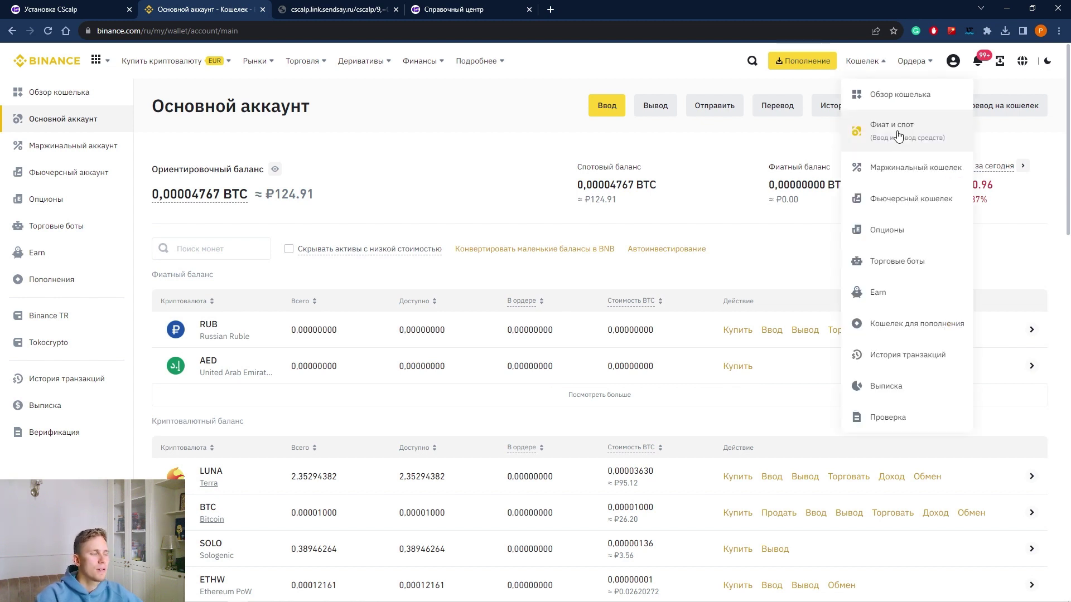
left_click(904, 132)
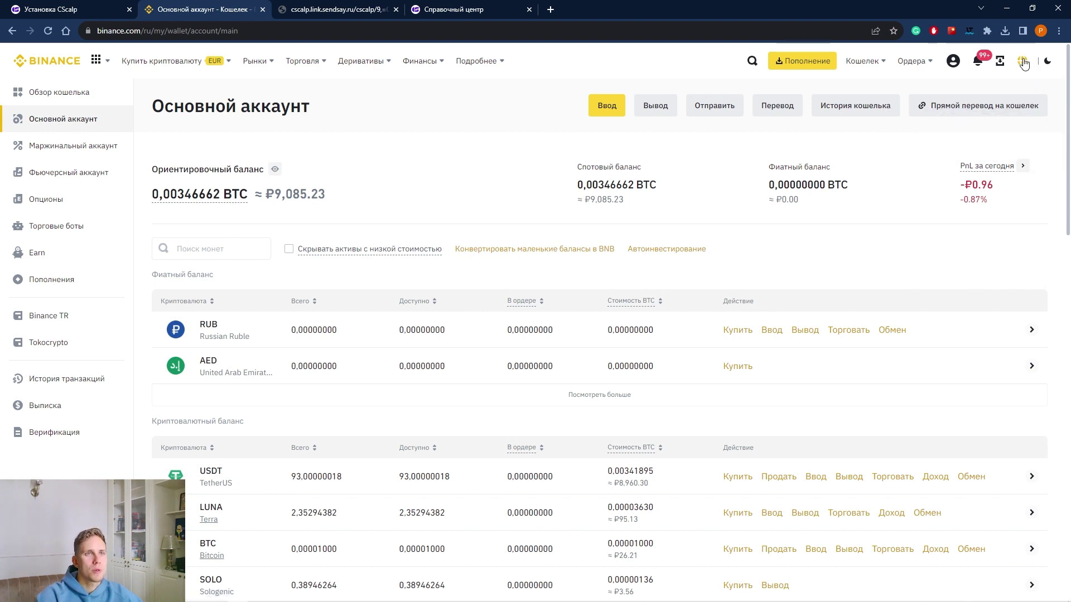
mouse_move(951, 67)
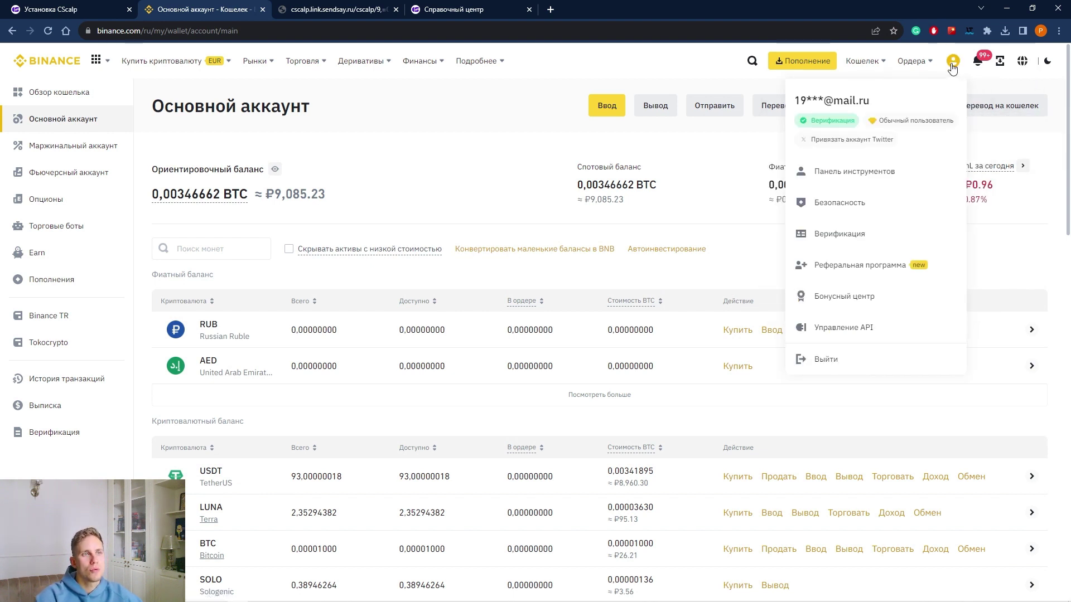
left_click(860, 333)
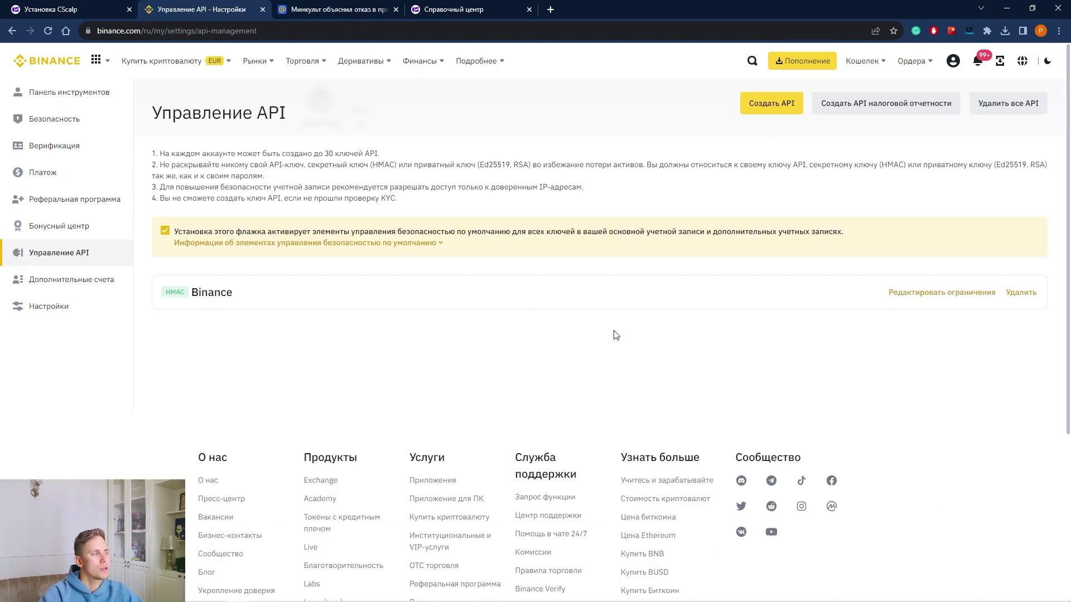
left_click(771, 103)
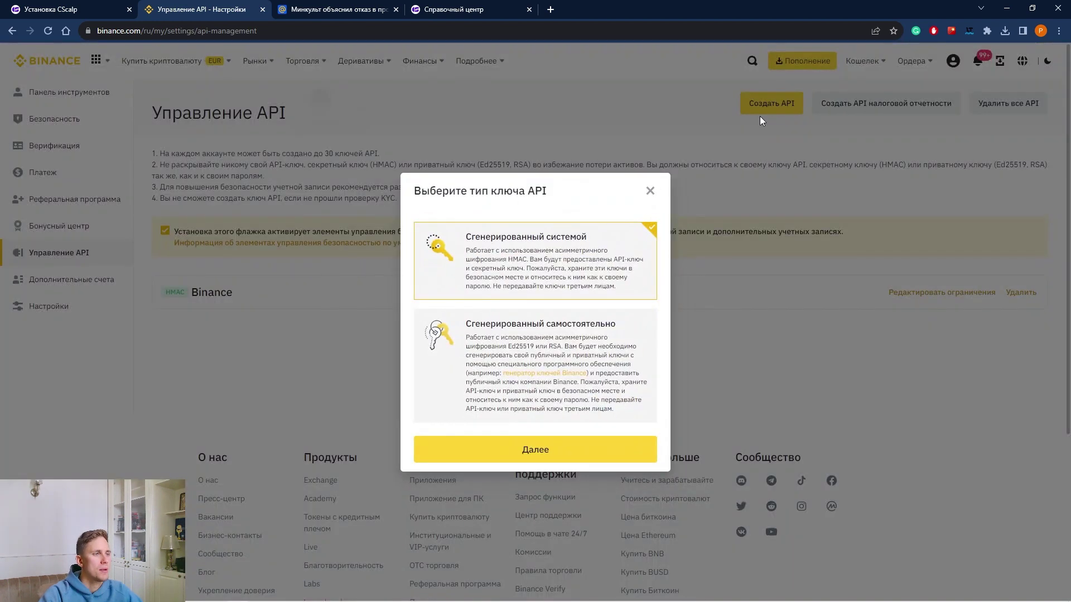
left_click(544, 449)
left_click(493, 323)
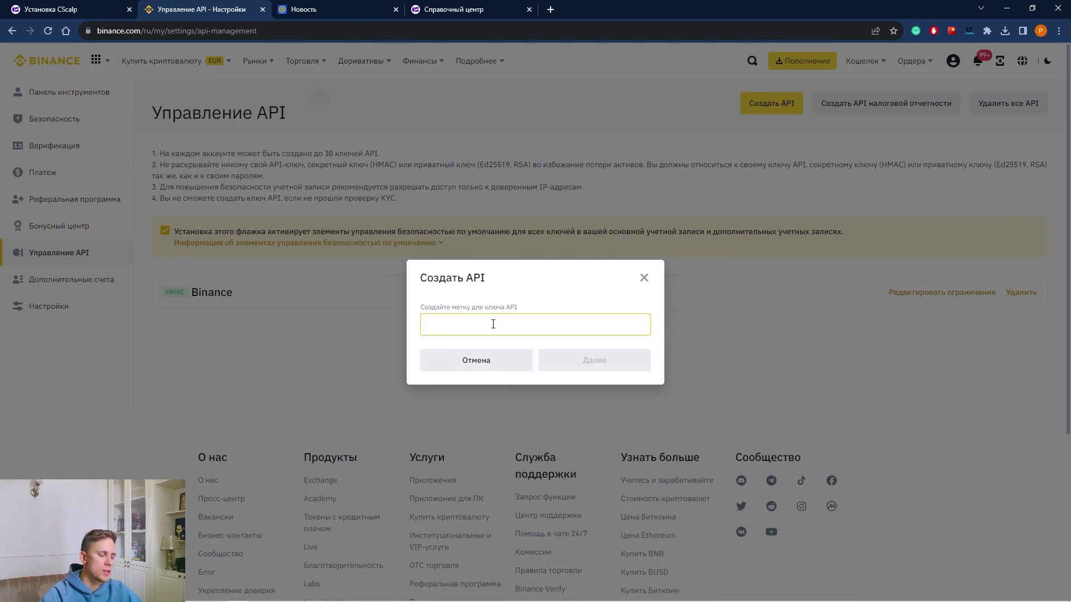
type("cscalp")
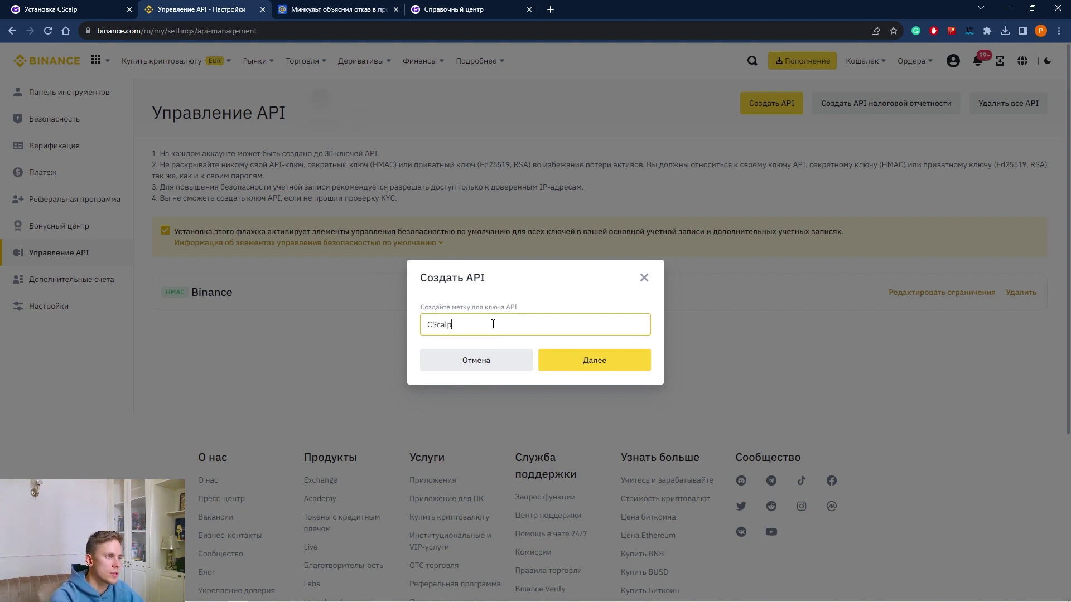
left_click(576, 360)
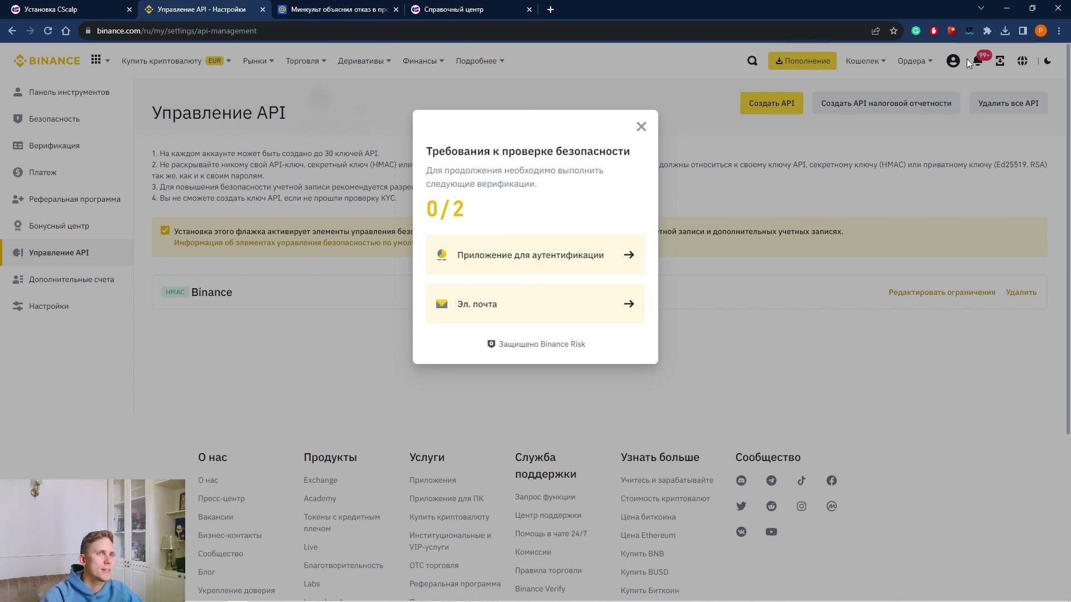
left_click(641, 127)
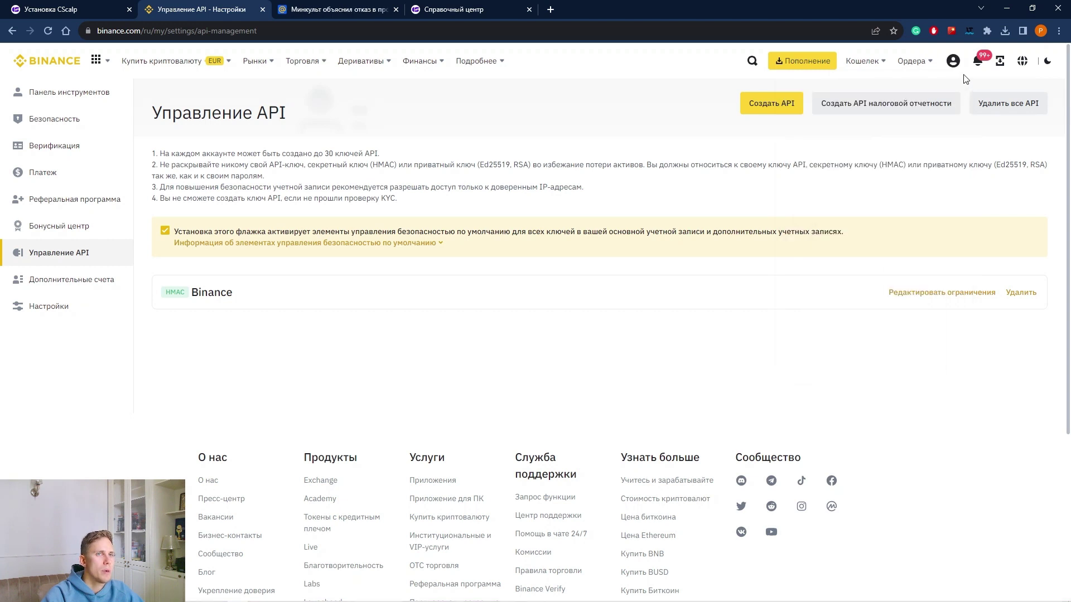
Check account security settings, then return to Управление API to review the new CScalp key and secret
mouse_move(953, 60)
left_click(865, 204)
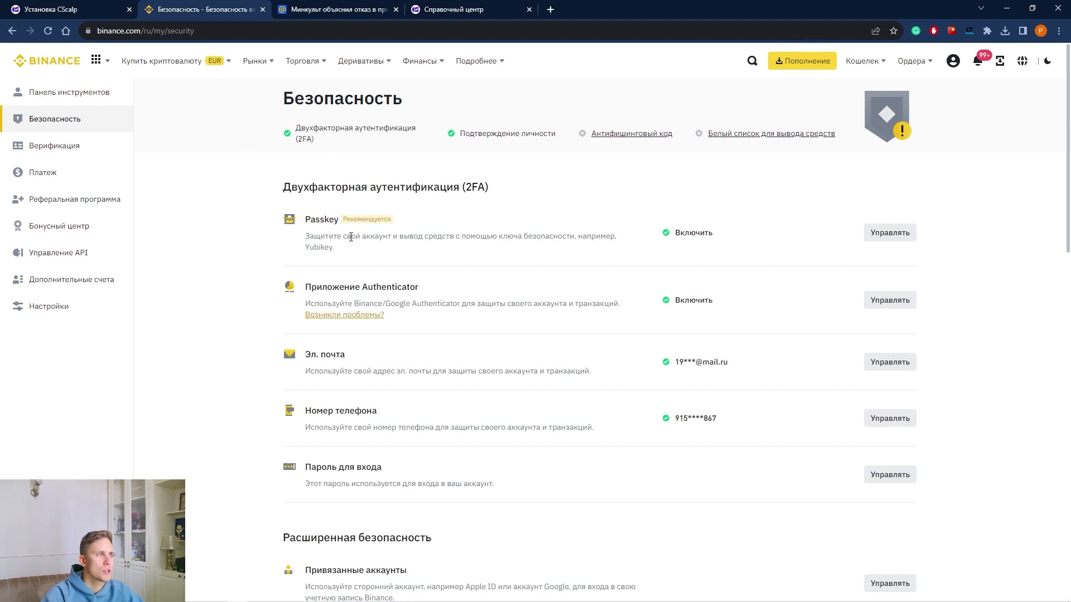
key("alt+Left")
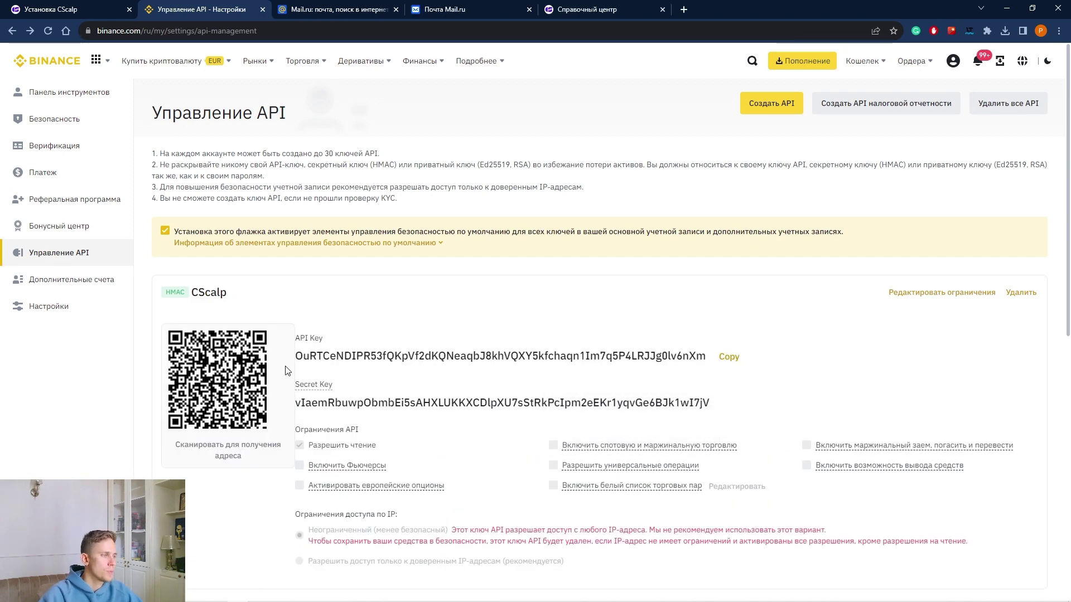
scroll(390, 390, "down", 2)
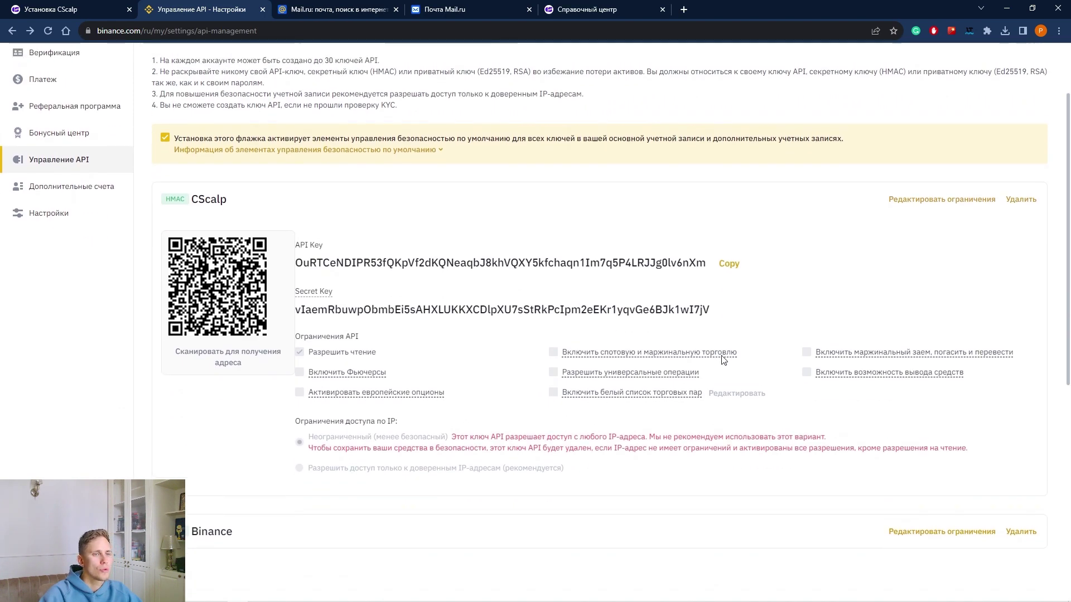
scroll(558, 379, "up", 2)
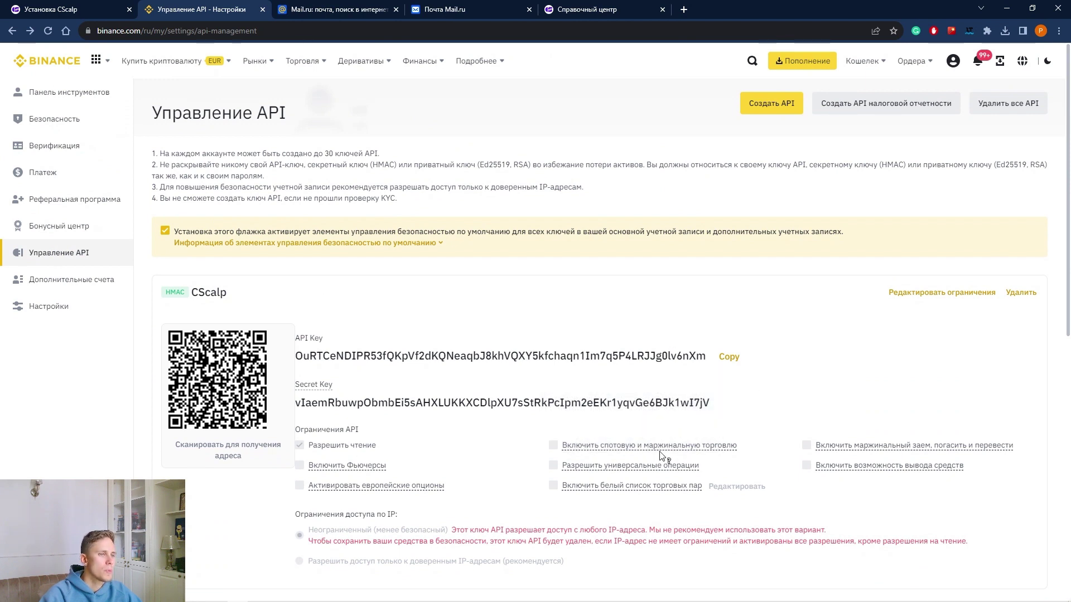